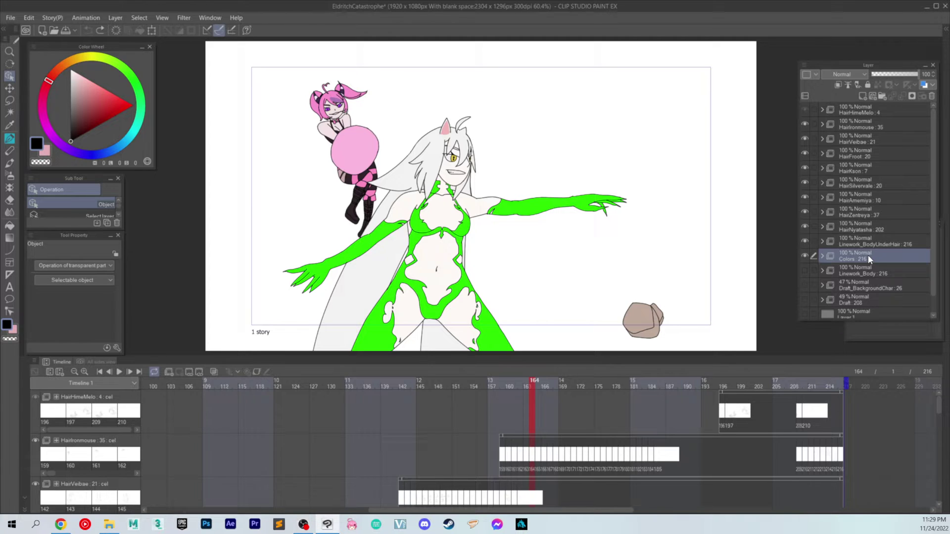
Step: Select the HairHimeMelo through Colors layers and bring up their layer command menu
shift+click(859, 110)
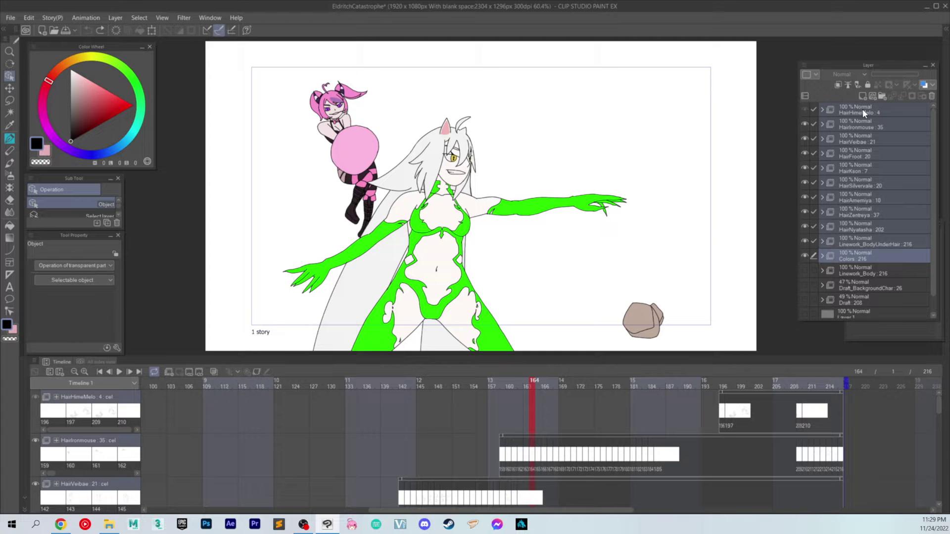
right_click(862, 107)
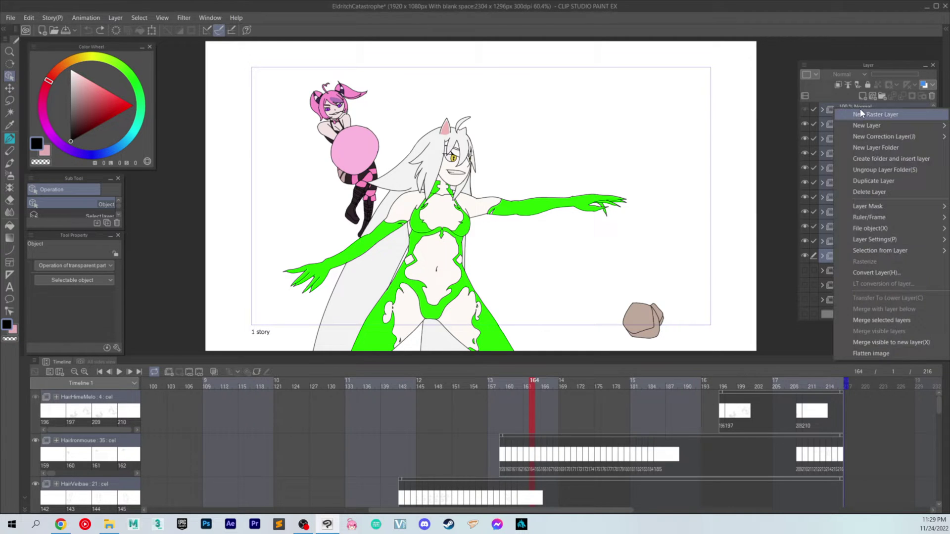
Step: Put the selected layers into Folder 1 and rename it 'TweenGroup'
click(882, 159)
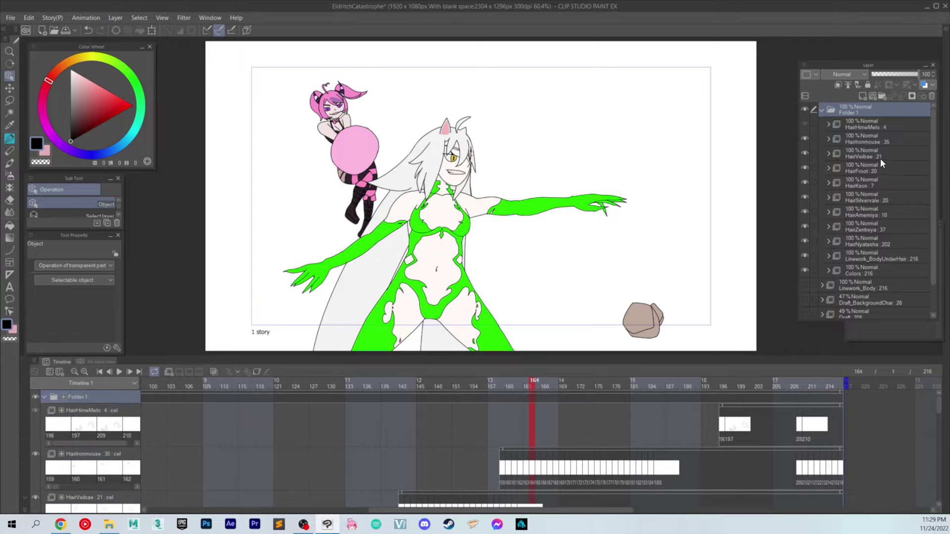
double_click(851, 110)
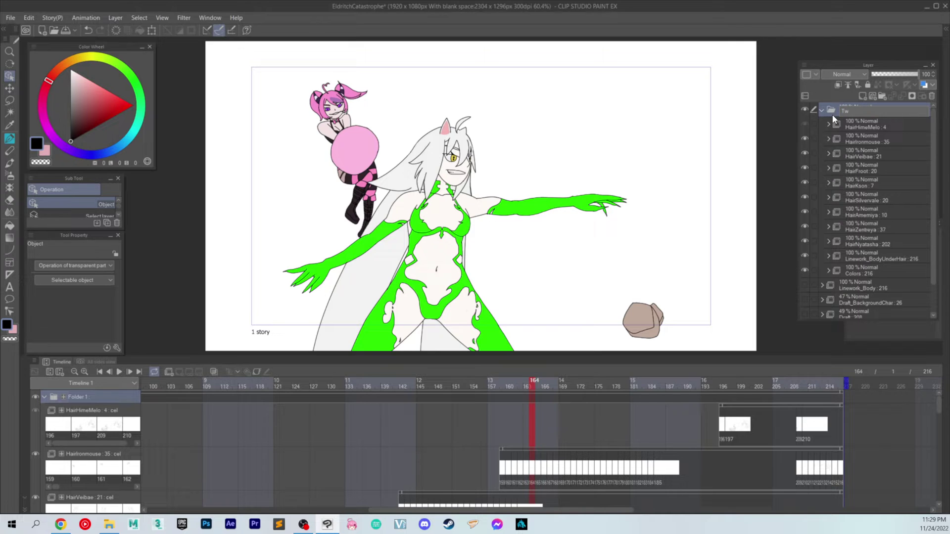
text(roup)
key(Return)
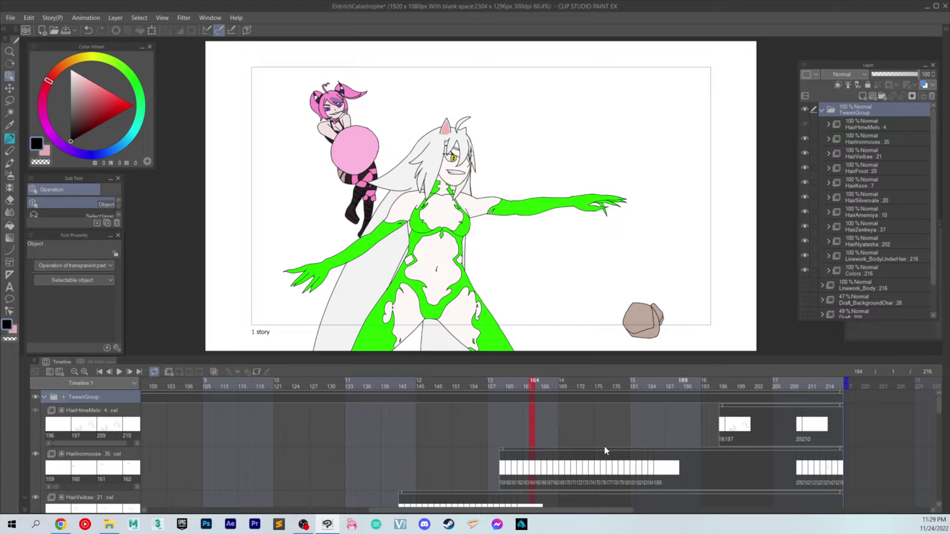
Step: Select the TweenGroup track in the timeline for transform animation editing
click(63, 396)
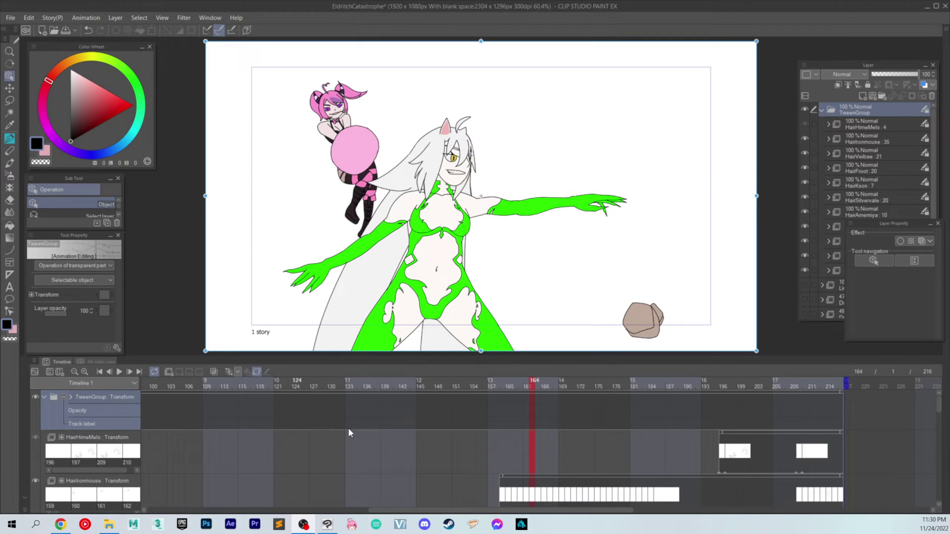
Step: Expand the TweenGroup transform tracks, keyframe them at frame 140, then move later
click(70, 398)
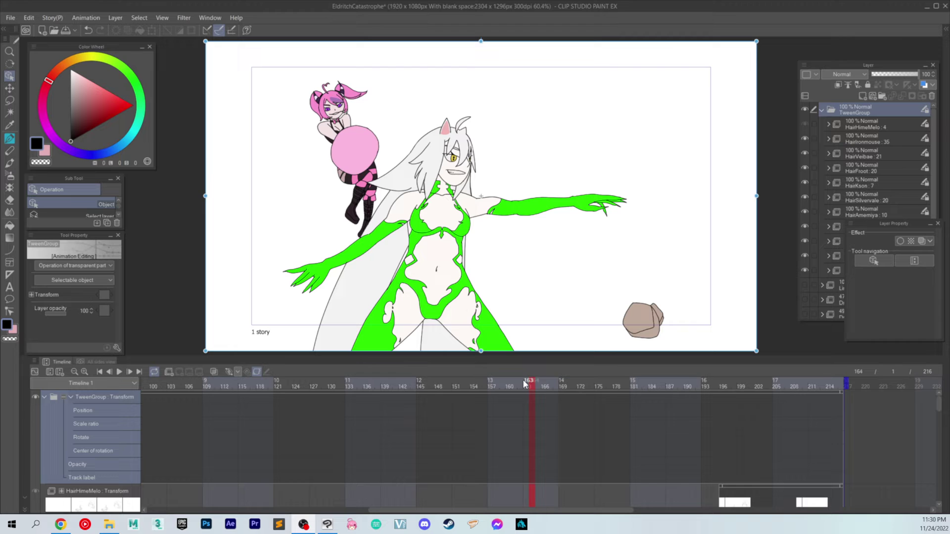
mouse_move(524, 384)
mouse_down()
mouse_move(469, 389)
mouse_move(333, 378)
mouse_move(391, 372)
mouse_up()
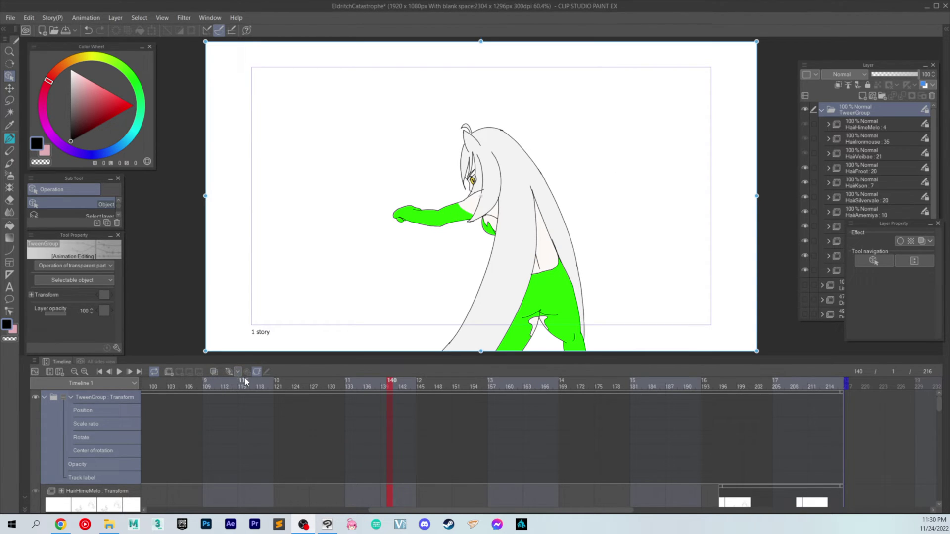
click(232, 374)
drag(386, 387, 480, 386)
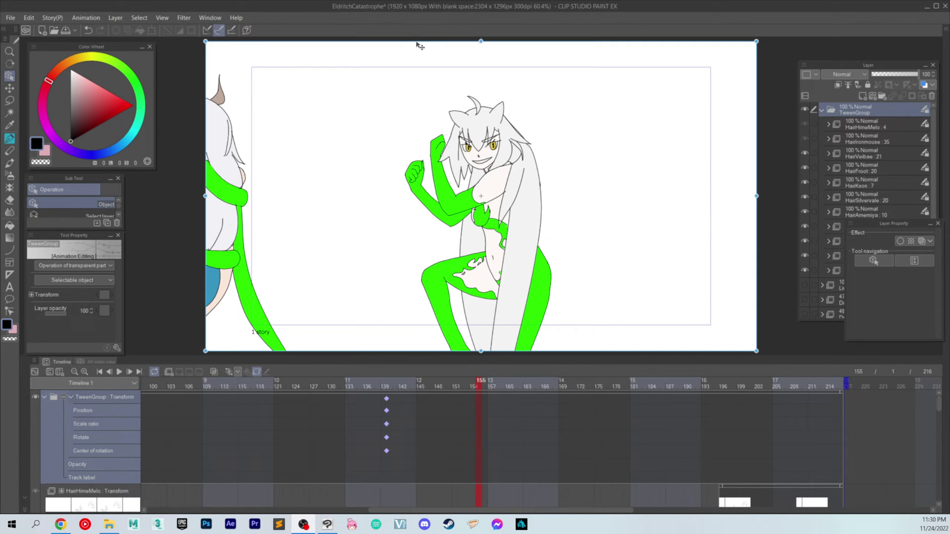
Step: Drag TweenGroup right at frame 155, then back left at frame 160
drag(418, 46, 452, 49)
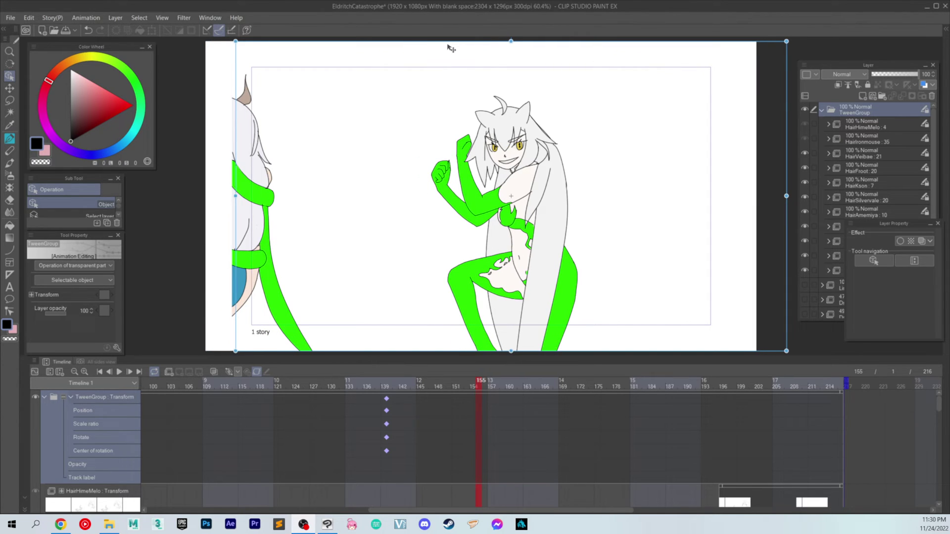
drag(454, 50, 462, 50)
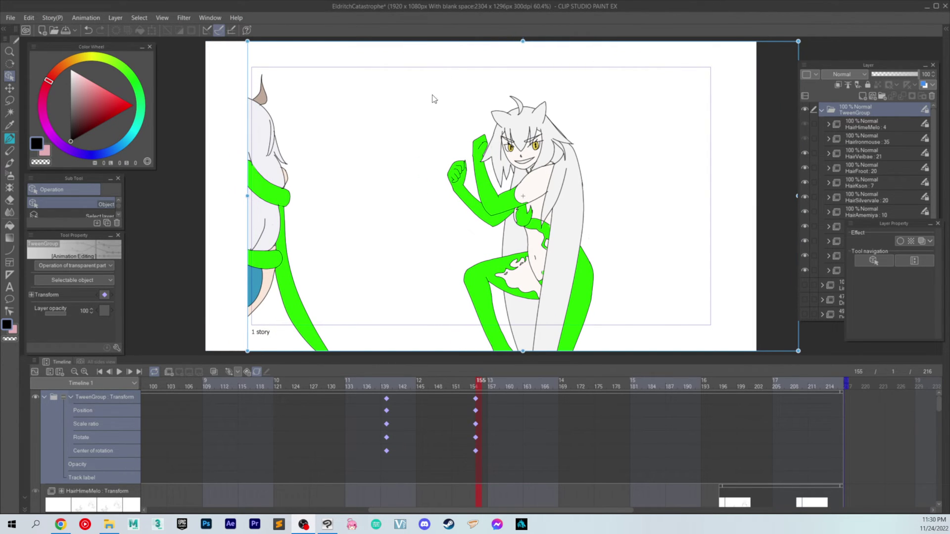
mouse_move(482, 382)
mouse_down()
mouse_move(514, 383)
mouse_move(515, 393)
mouse_up()
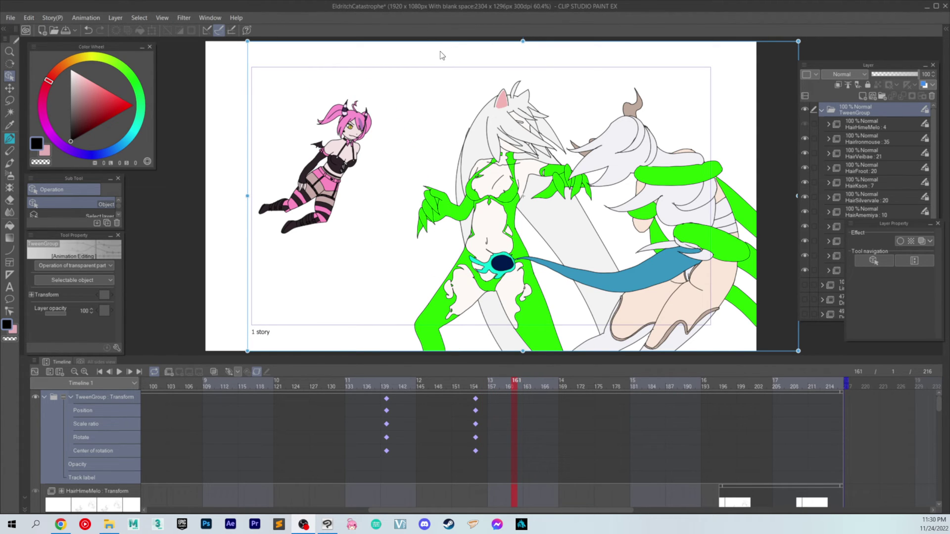
drag(435, 43, 392, 47)
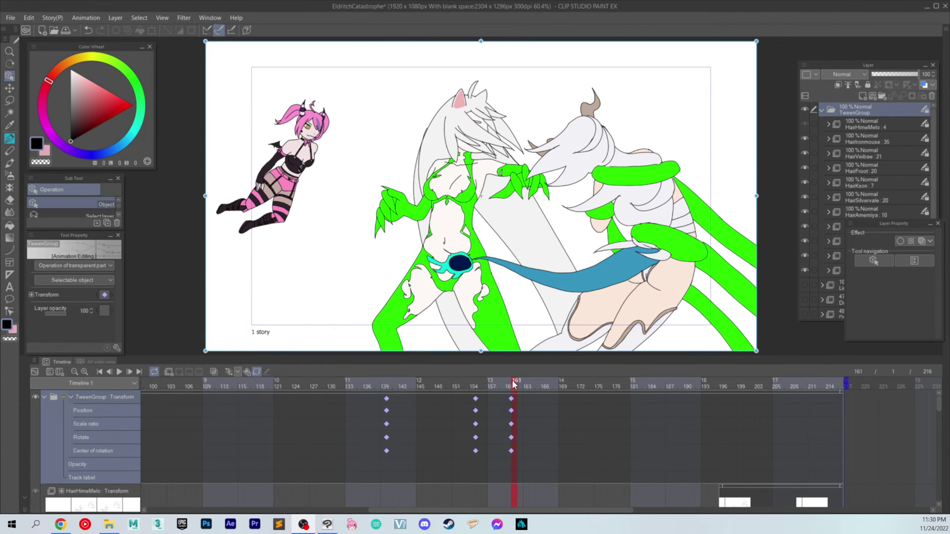
drag(511, 384, 468, 379)
mouse_move(377, 369)
mouse_down()
mouse_move(487, 413)
mouse_move(573, 411)
mouse_up()
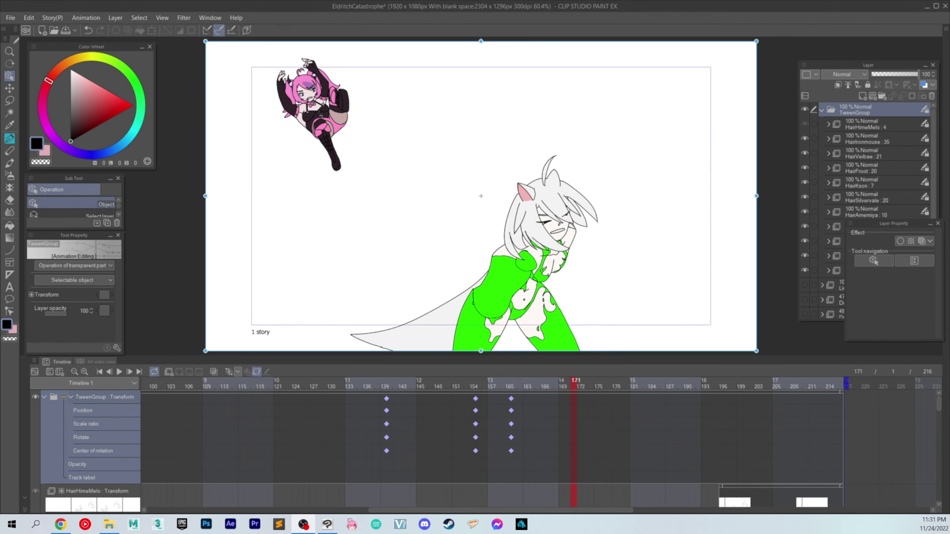